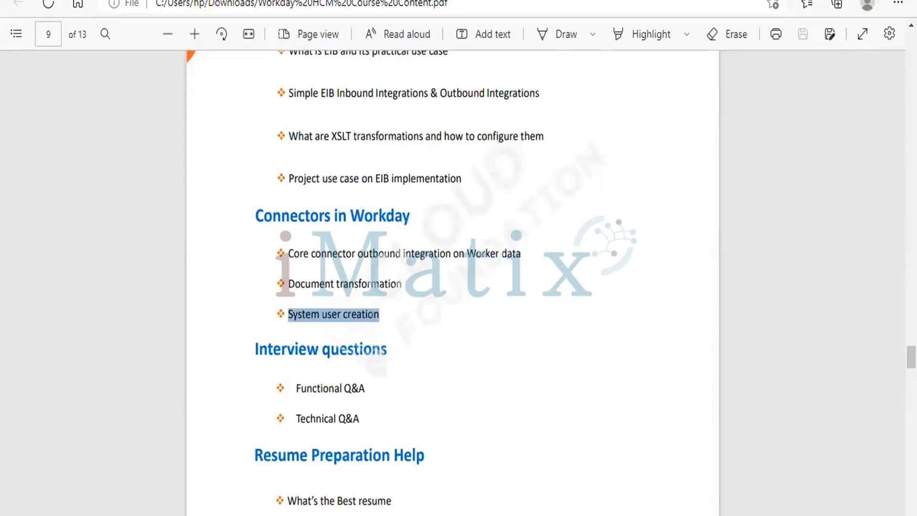
left_click(330, 349)
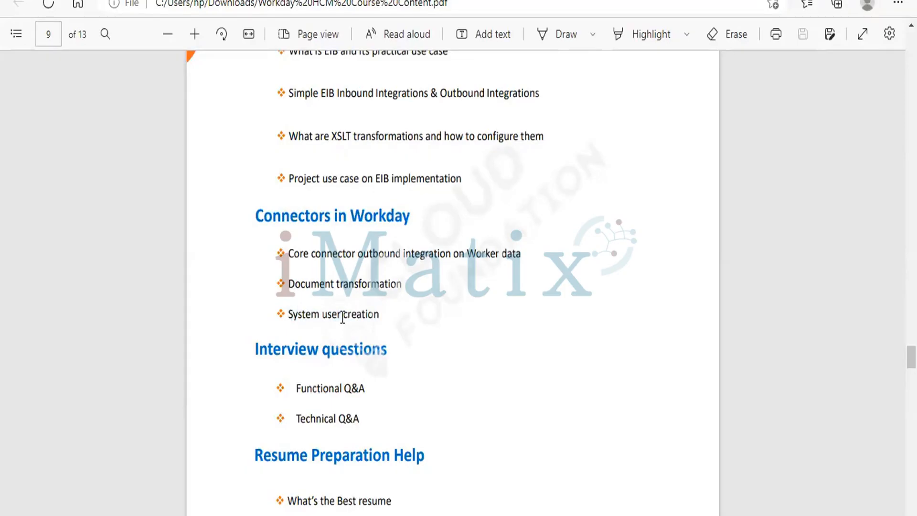
triple_click(366, 318)
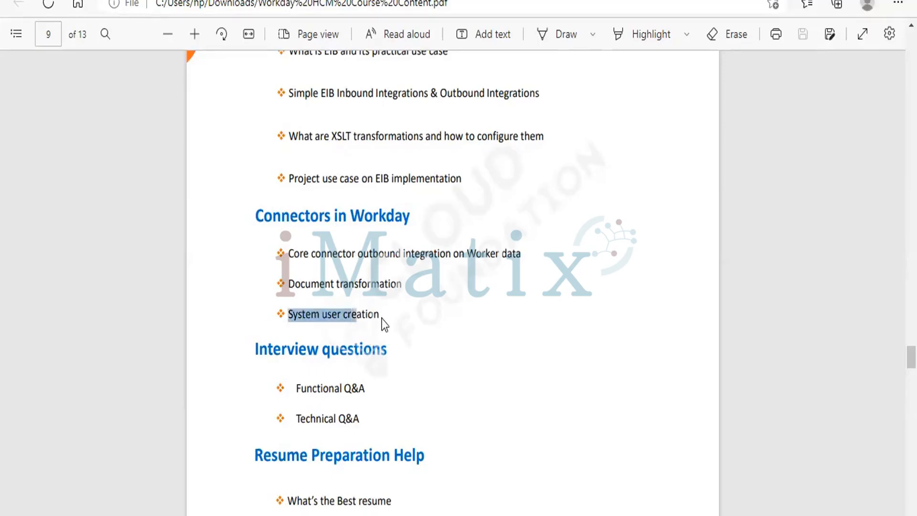
left_click_drag(382, 319, 383, 319)
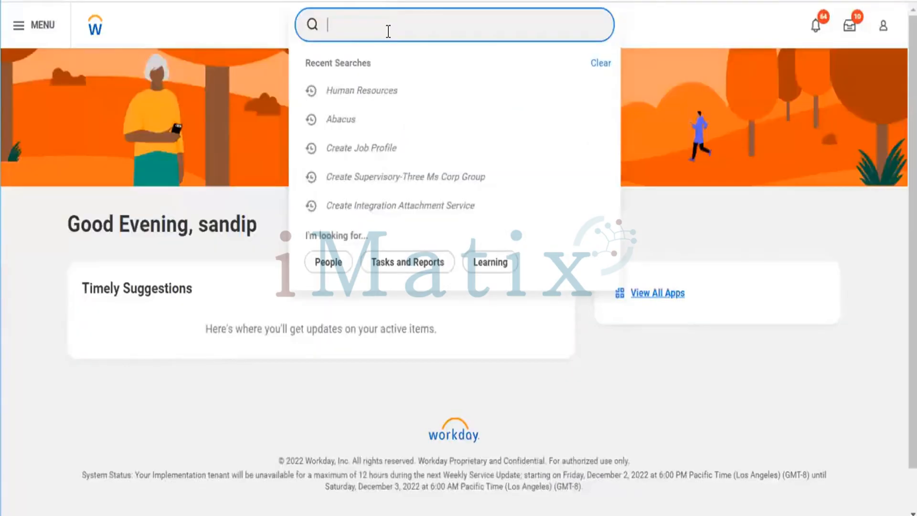
- Search for "Create System user" and open the Create Integration System User task
type("c")
type("reate System user")
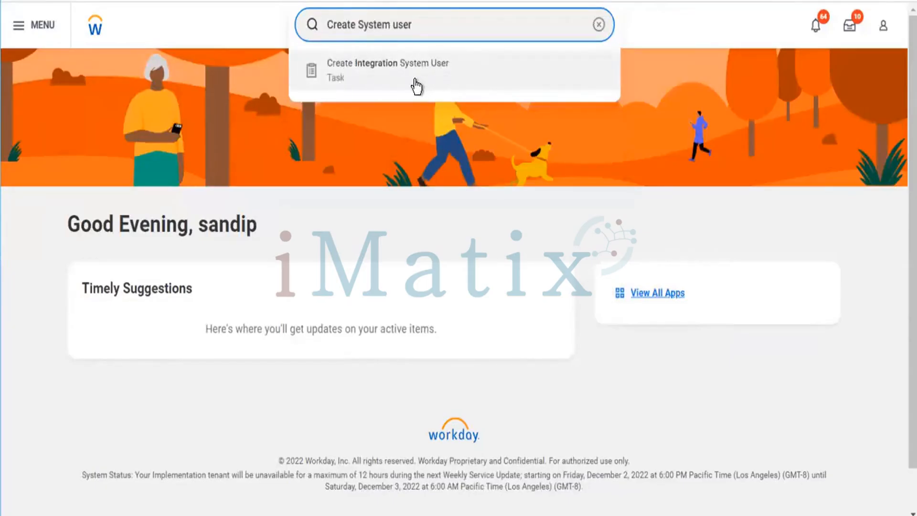
left_click(339, 79)
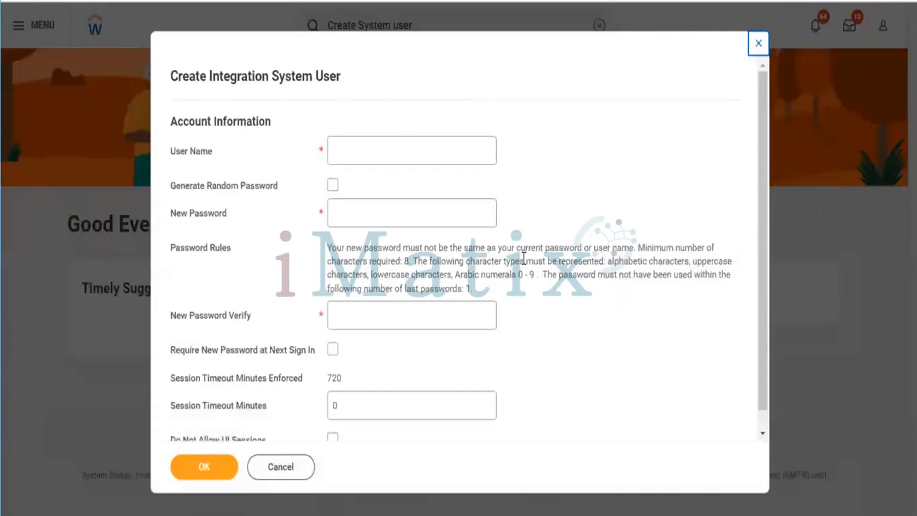
scroll(524, 258, "down", 1)
scroll(524, 258, "up", 1)
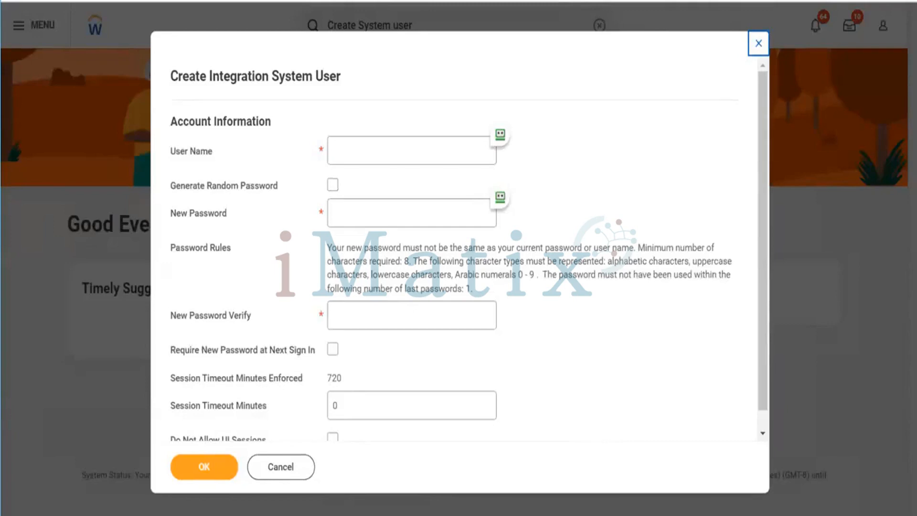
- Enter Iphone Project as the user name of the new integration system user
left_click(403, 130)
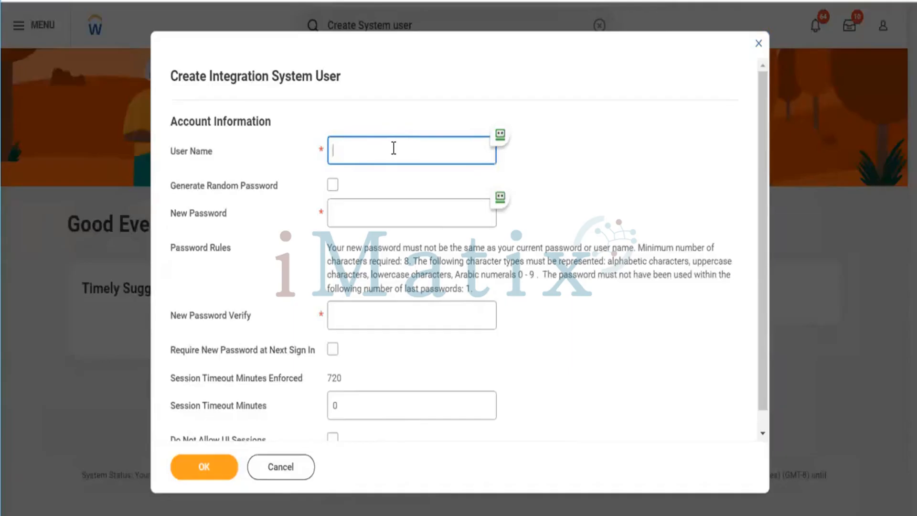
type("lpho")
type("ne ")
type("Projec")
type("t")
type("0")
type("1=)")
key("BackSpace")
key("BackSpace")
key("BackSpace")
key("BackSpace")
- Enter the new account password and repeat it in the New Password Verify field
left_click(349, 204)
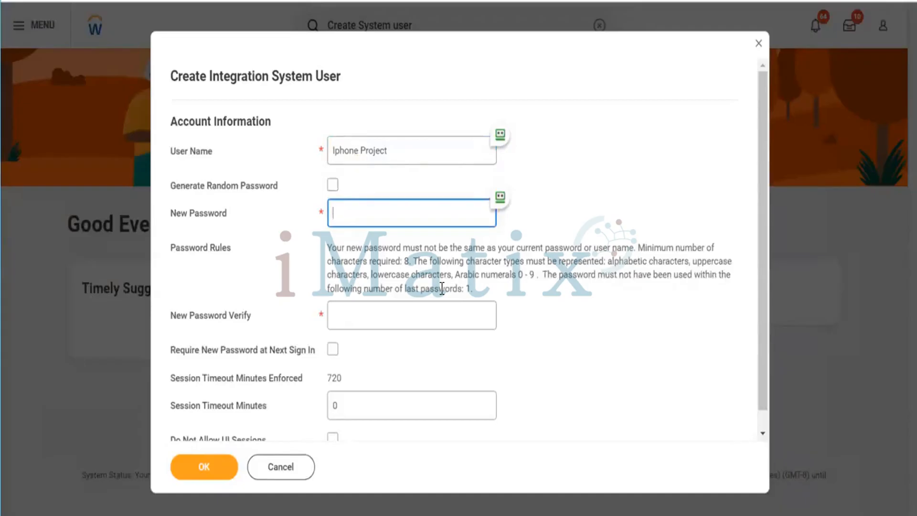
type("••••••••••••")
left_click(396, 314)
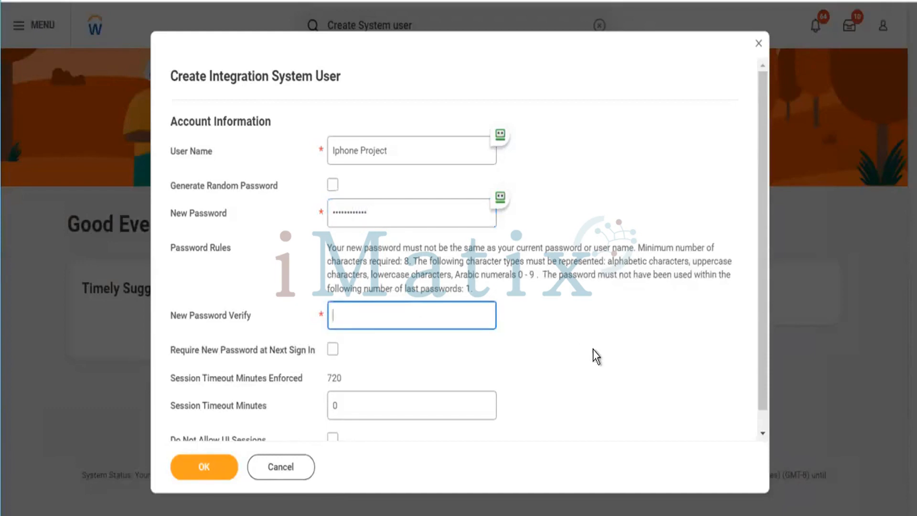
type("••••••••••••")
- Set Session Timeout Minutes to 8 and submit the new integration system user
scroll(557, 341, "down", 1)
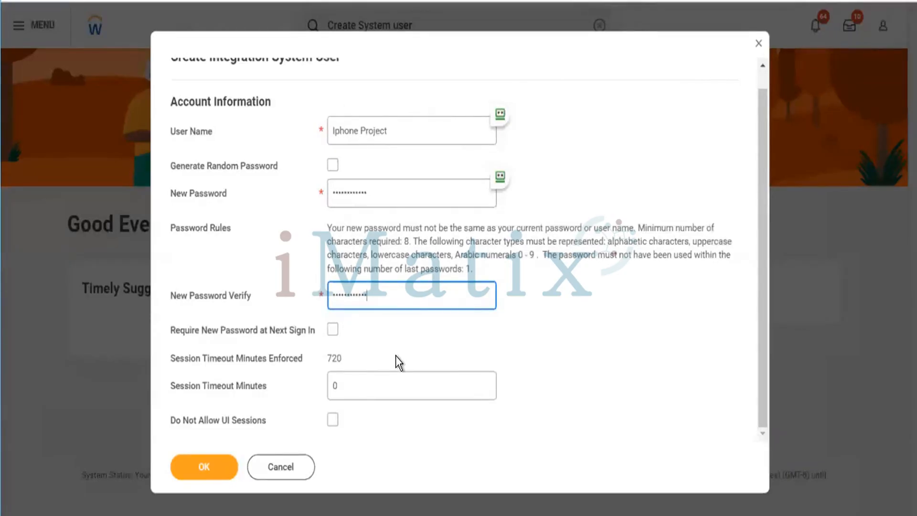
left_click(396, 385)
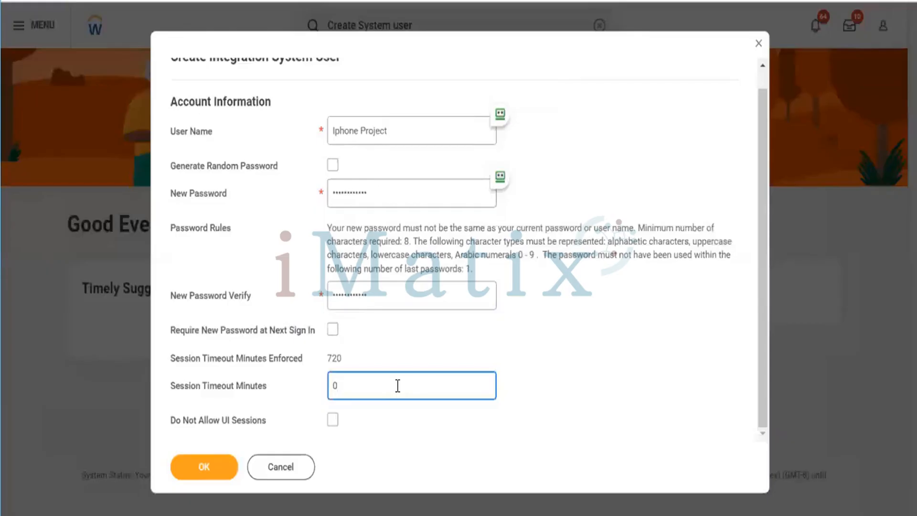
key("BackSpace")
type("30")
key("BackSpace")
key("BackSpace")
type("1")
key("BackSpace")
type("8")
scroll(591, 332, "up", 1)
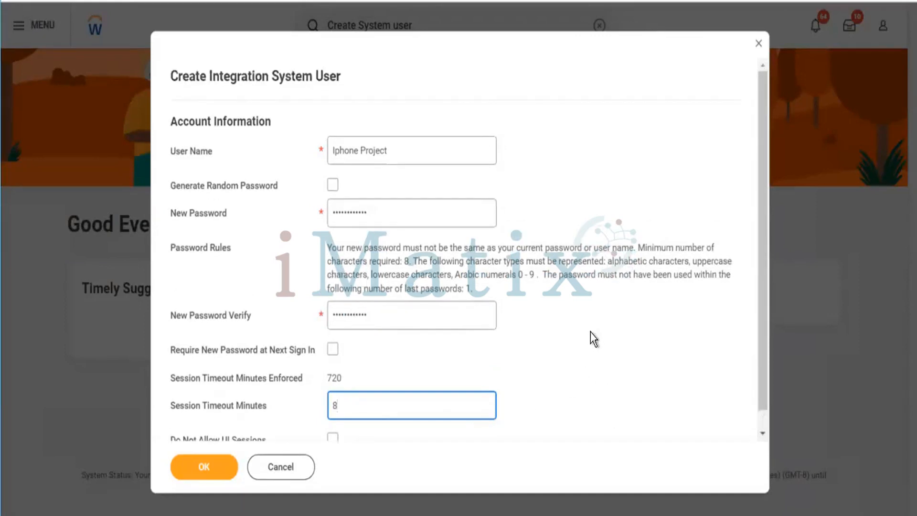
scroll(590, 332, "down", 1)
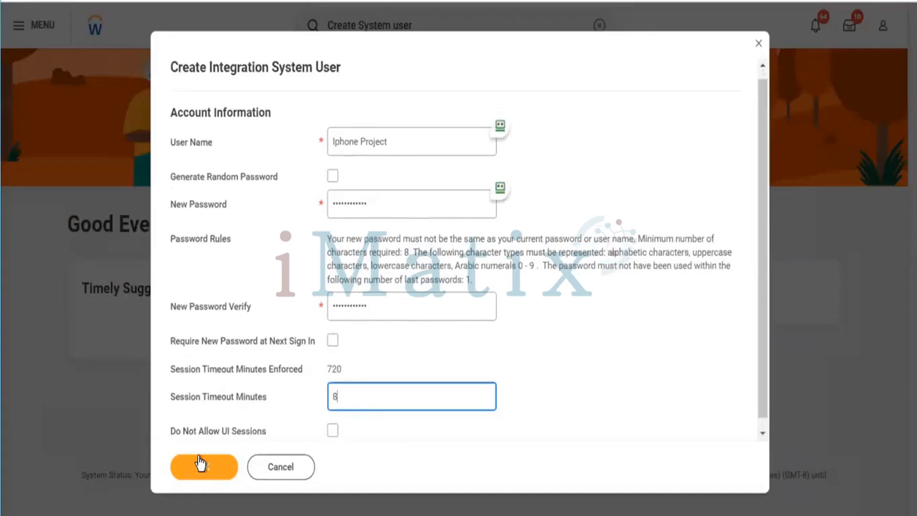
left_click(305, 417)
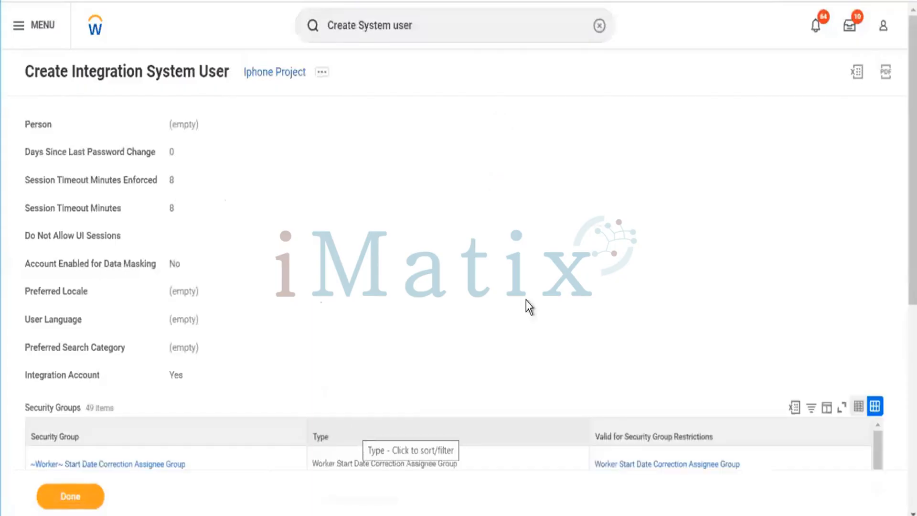
- Review the created Iphone Project account and open its Configure Web Service Security task
scroll(523, 284, "down", 5)
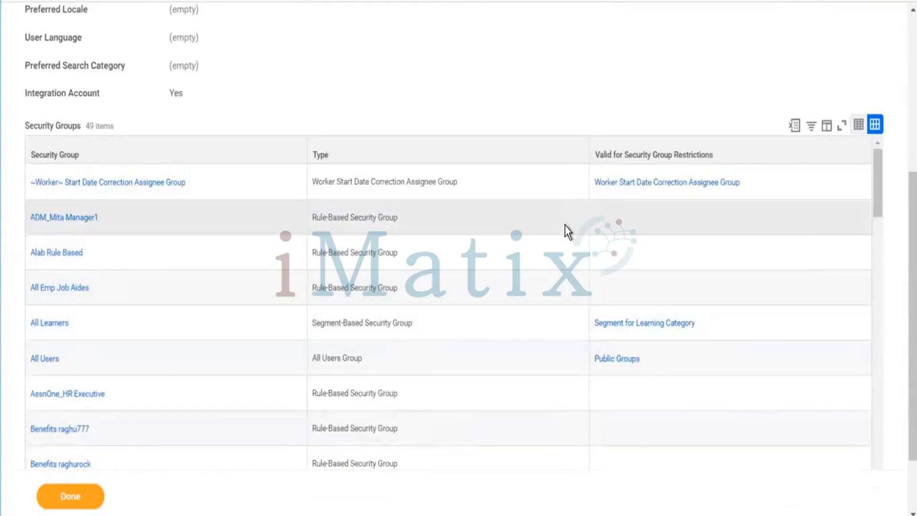
scroll(567, 232, "up", 5)
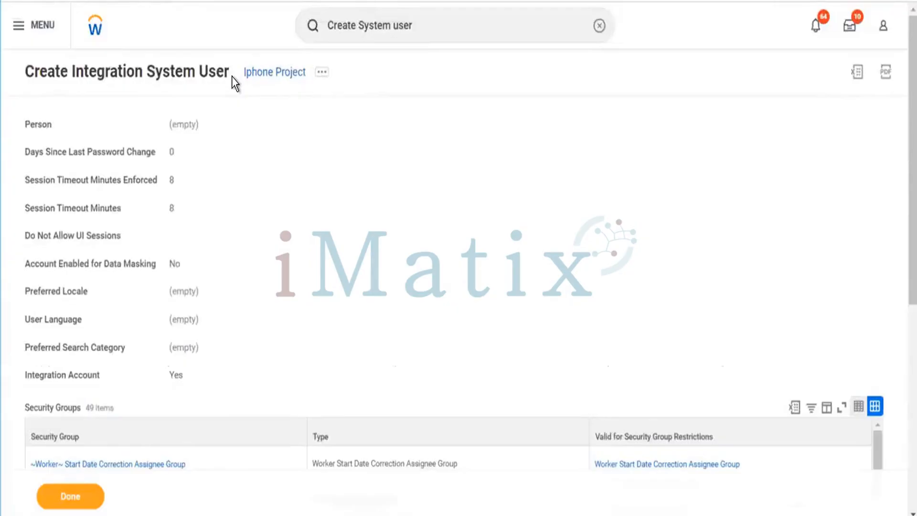
left_click(322, 73)
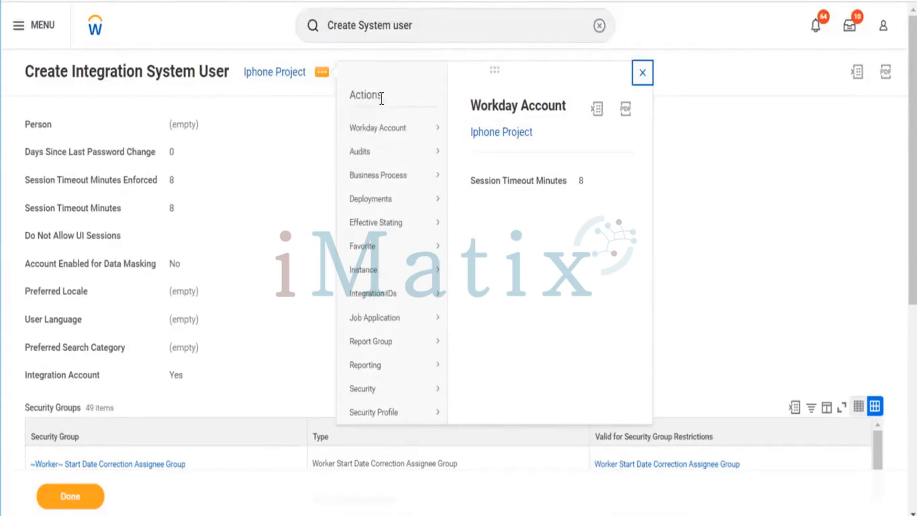
mouse_move(387, 131)
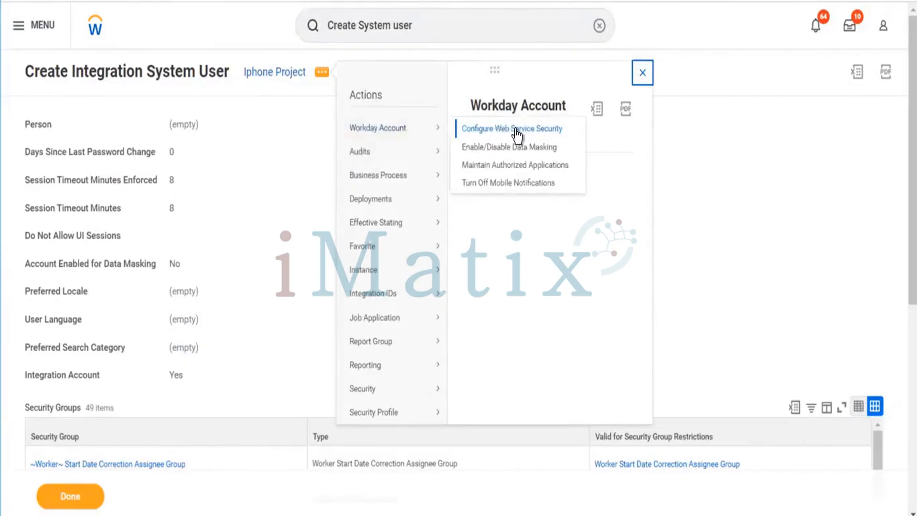
left_click(549, 137)
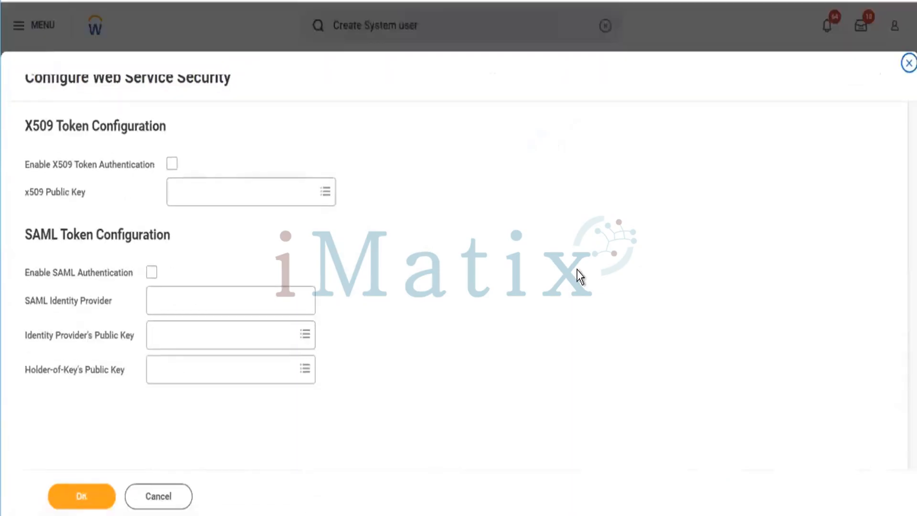
- Enable X509 Token Authentication and choose the existing test509 key as the x509 Public Key
left_click(287, 187)
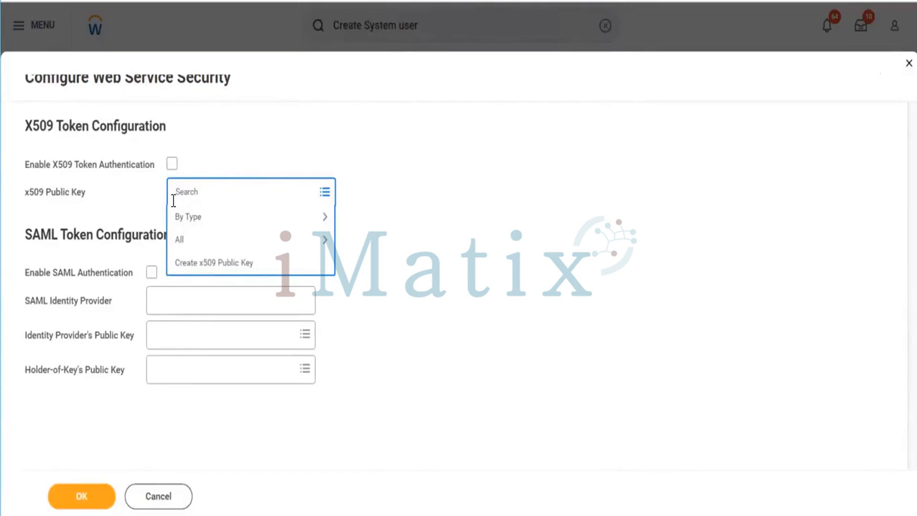
left_click(172, 165)
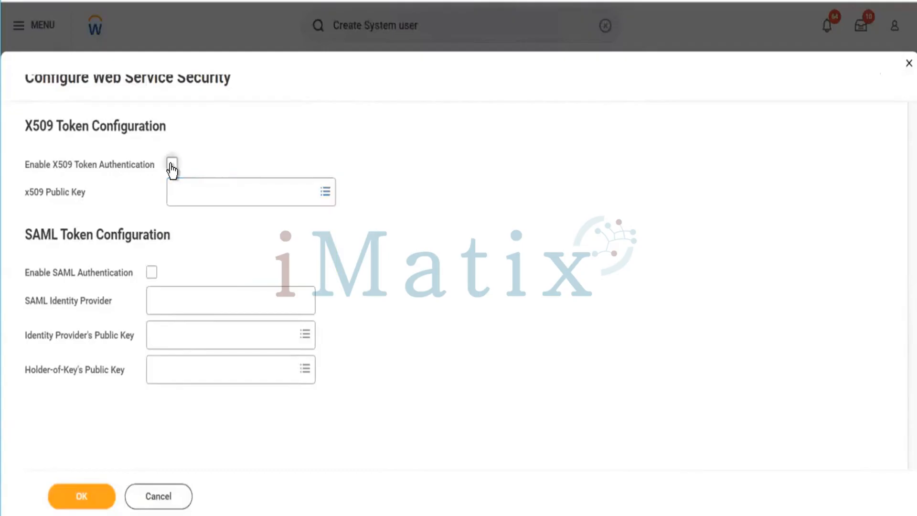
left_click(281, 200)
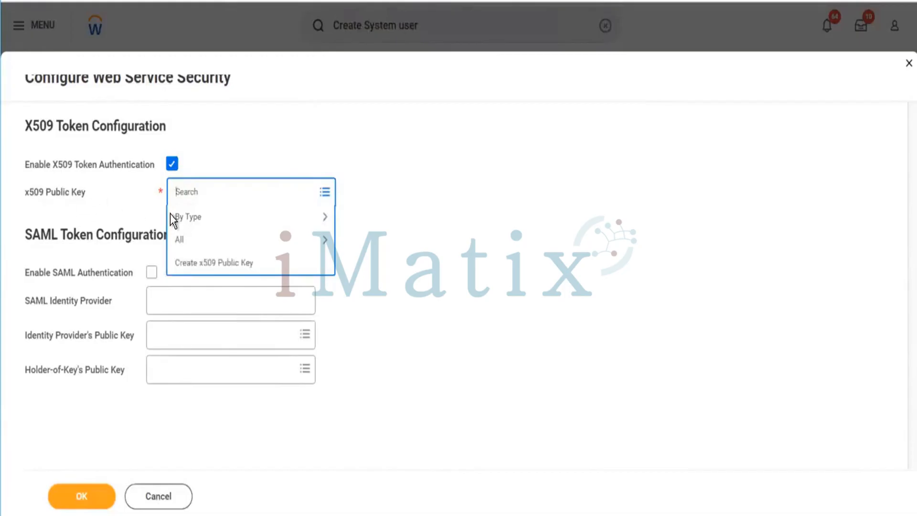
left_click(253, 241)
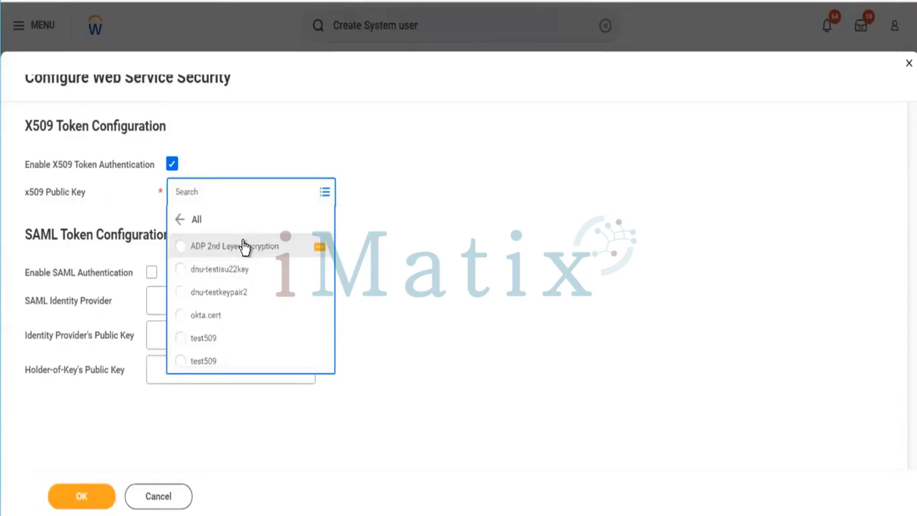
left_click(242, 247)
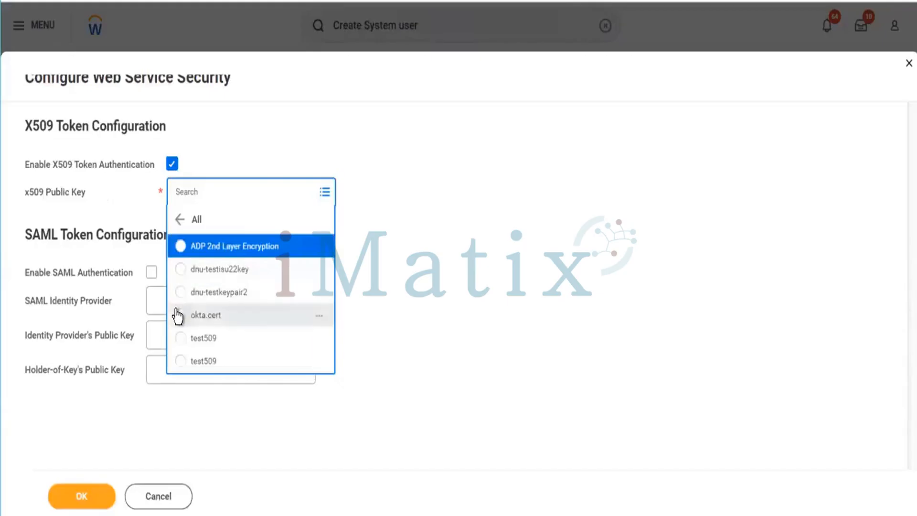
left_click(179, 339)
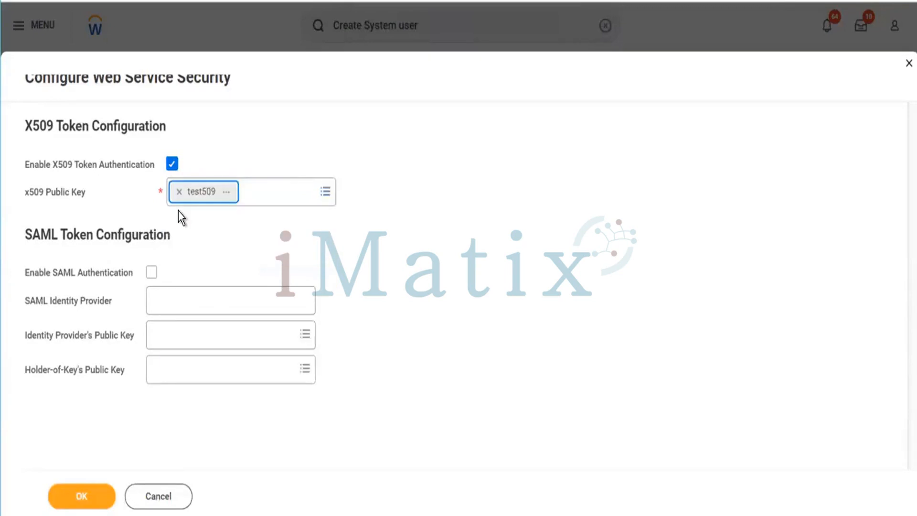
- Enable SAML Authentication and enter Iphone as the SAML Identity Provider
left_click(146, 277)
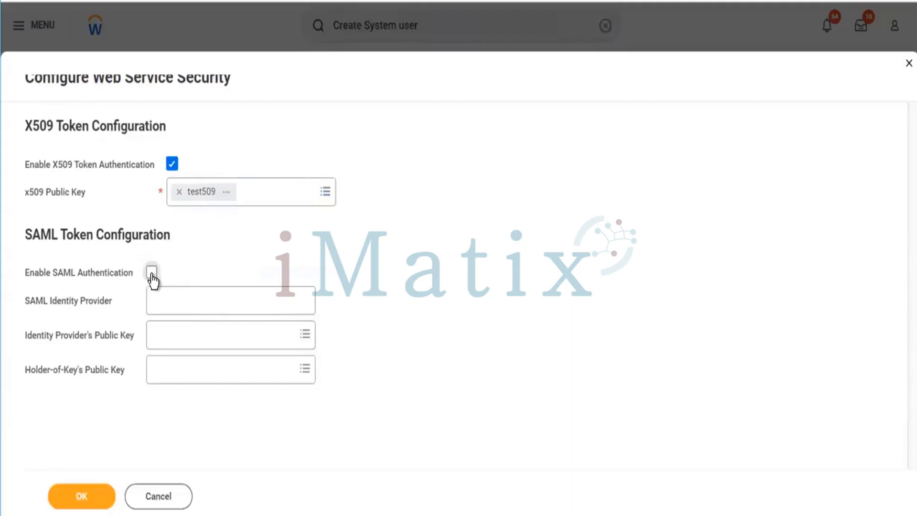
left_click(152, 275)
left_click(213, 297)
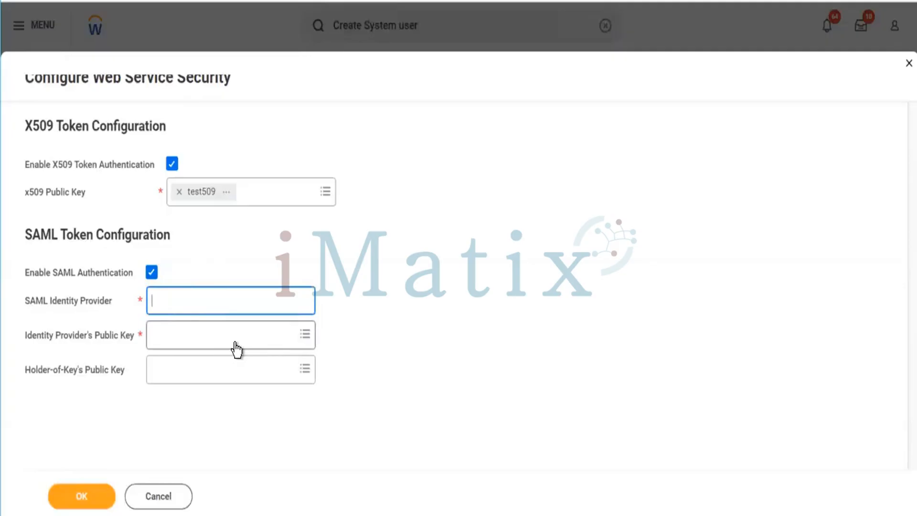
type("iphone")
- Assign test509 as both the Identity Provider's and the Holder-of-Key's Public Key, and submit the web service security configuration
left_click(214, 335)
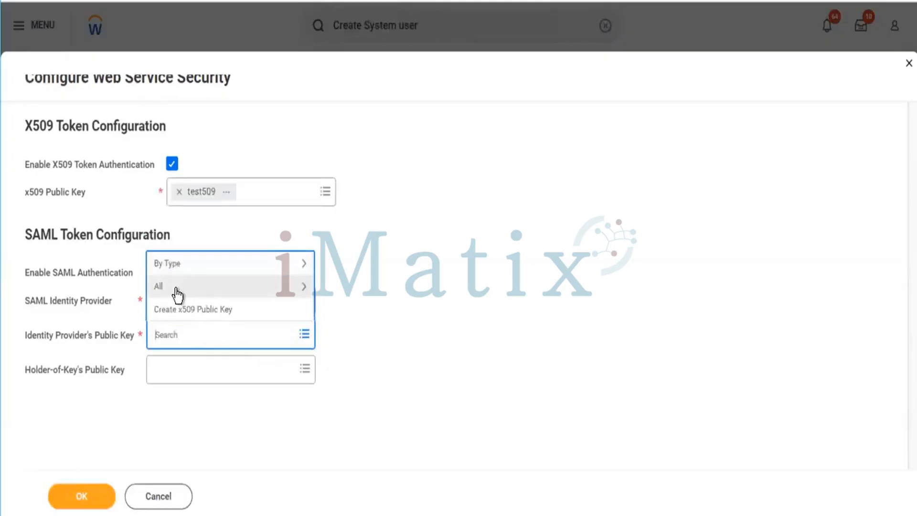
left_click(176, 288)
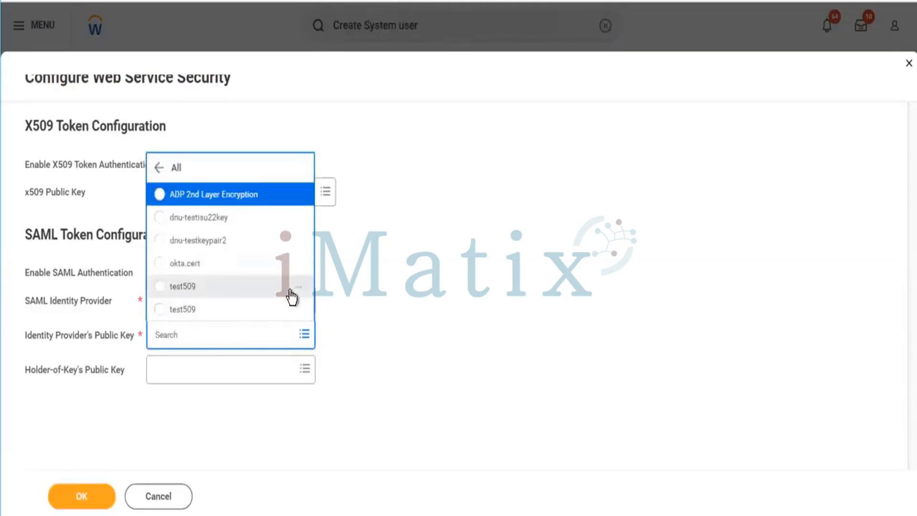
left_click(164, 293)
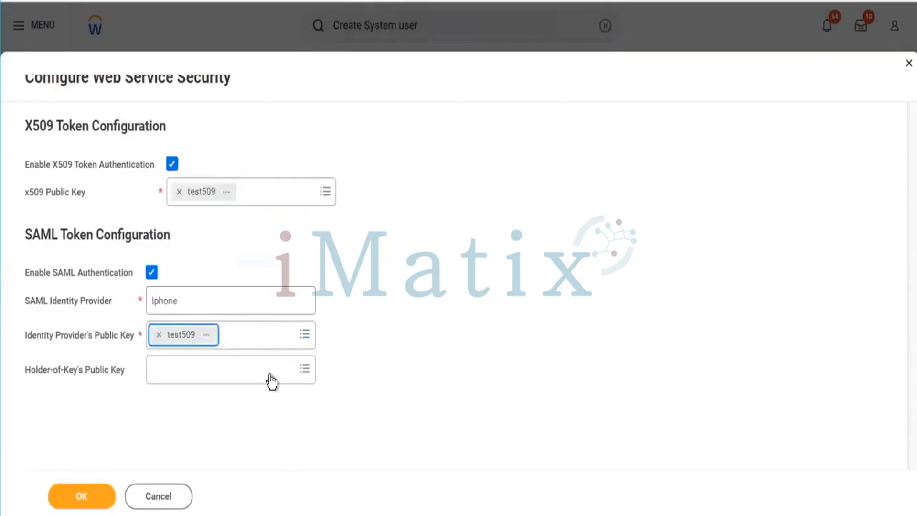
left_click(269, 375)
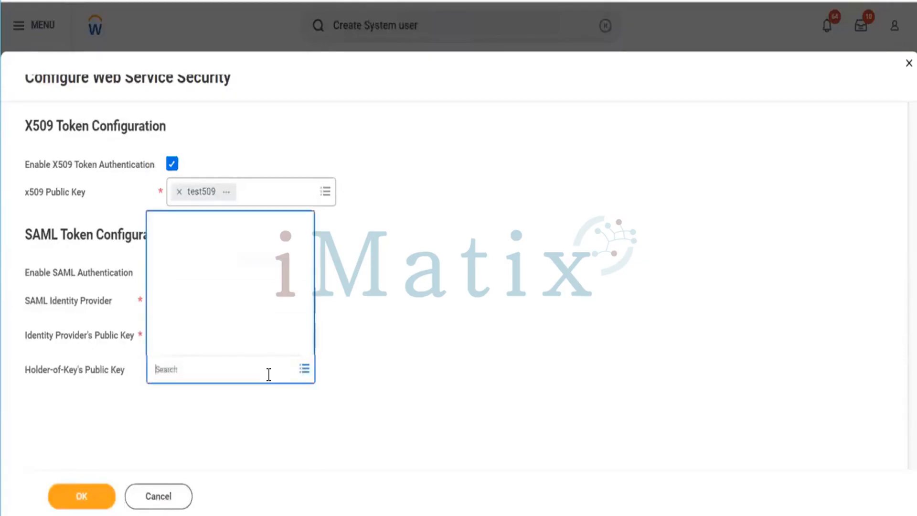
left_click(388, 367)
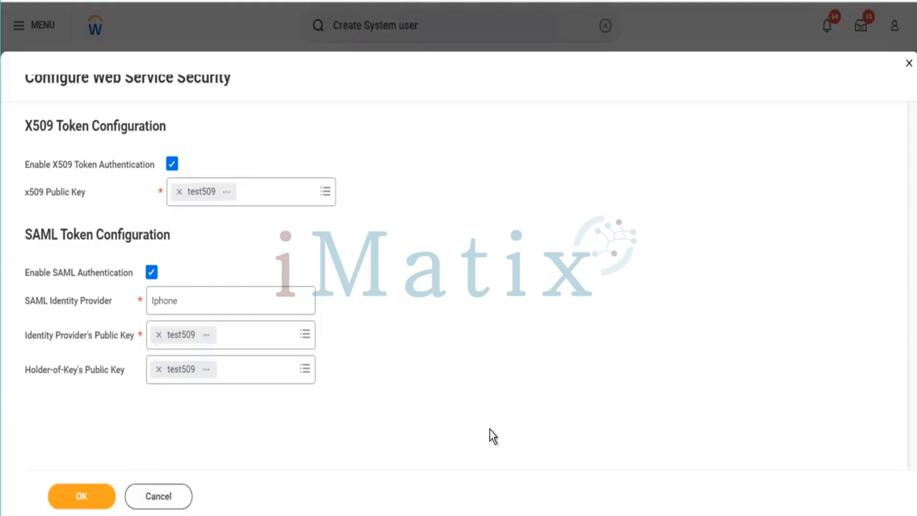
left_click(78, 494)
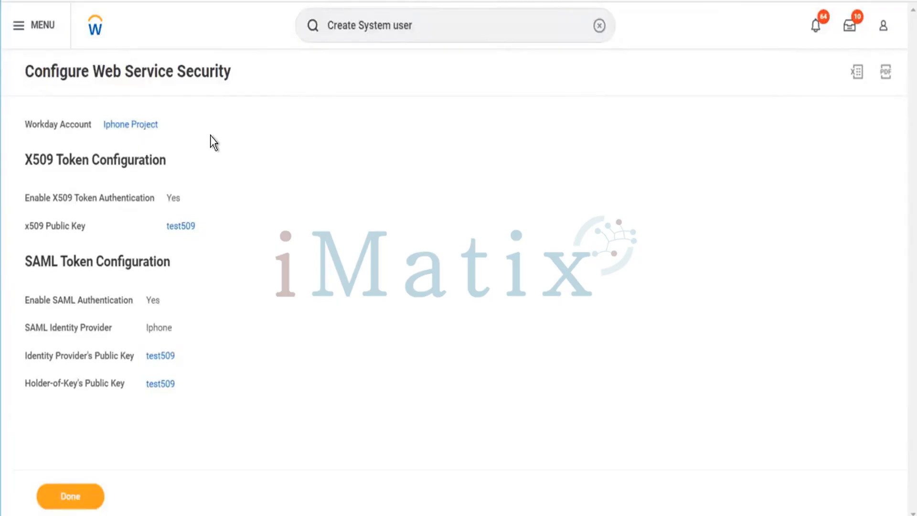
left_click_drag(13, 122, 210, 110)
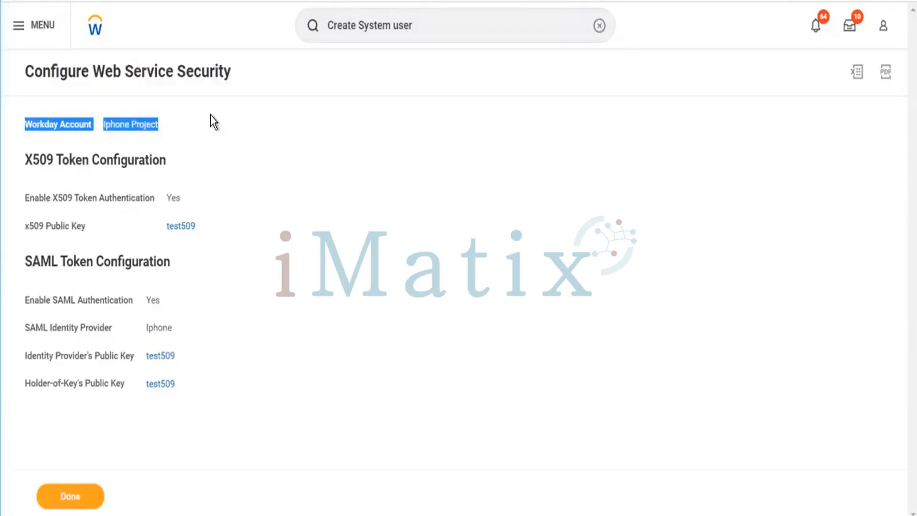
left_click(278, 179)
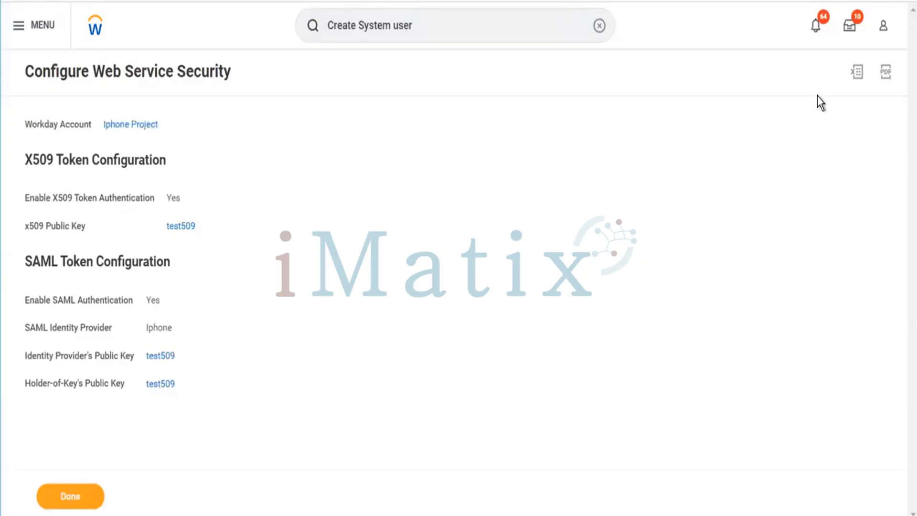
- Export the web service security configuration to Excel, finish the task, and open the downloaded workbook for editing
left_click(855, 80)
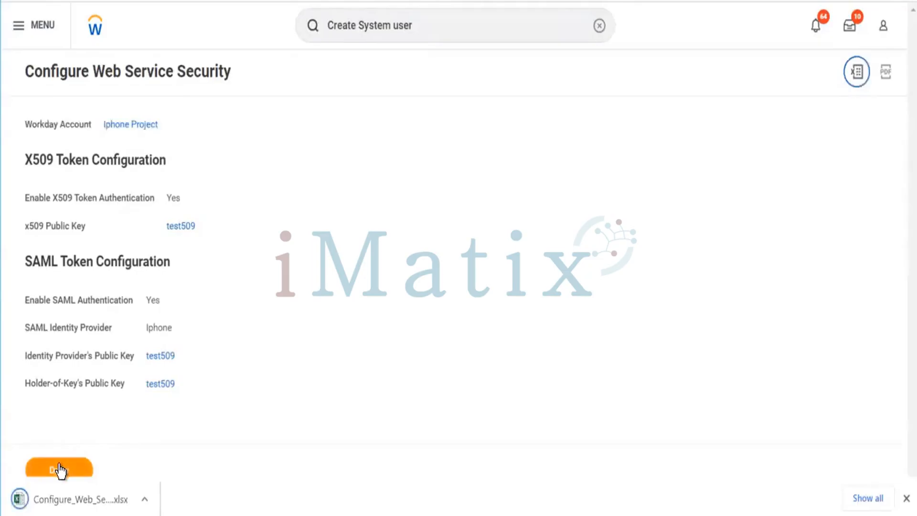
left_click(60, 466)
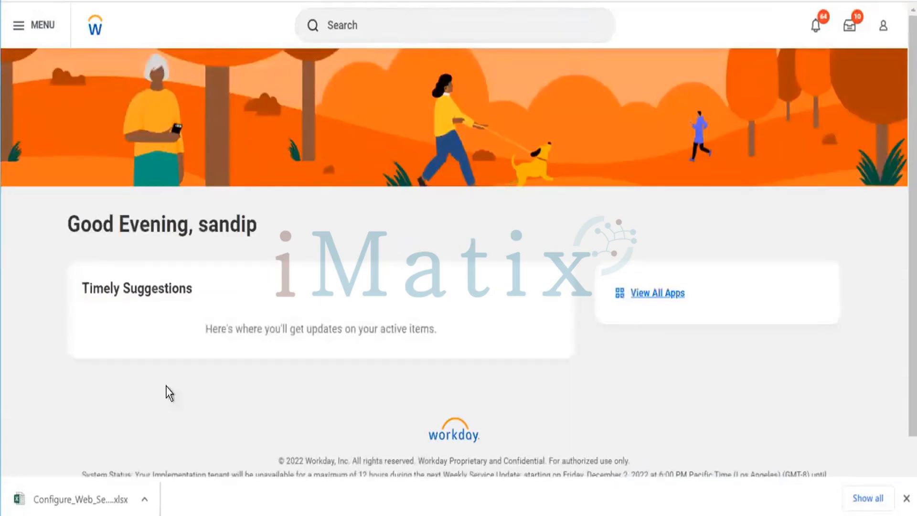
left_click(96, 509)
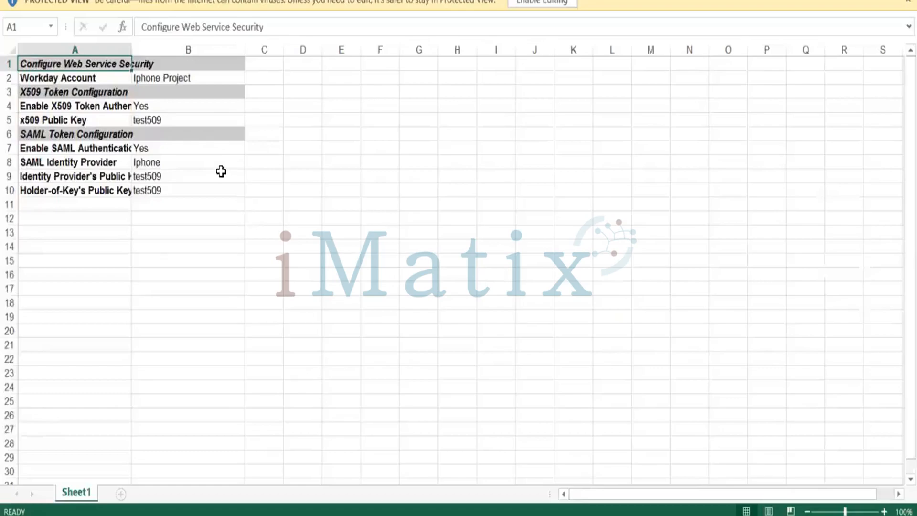
left_click(543, 8)
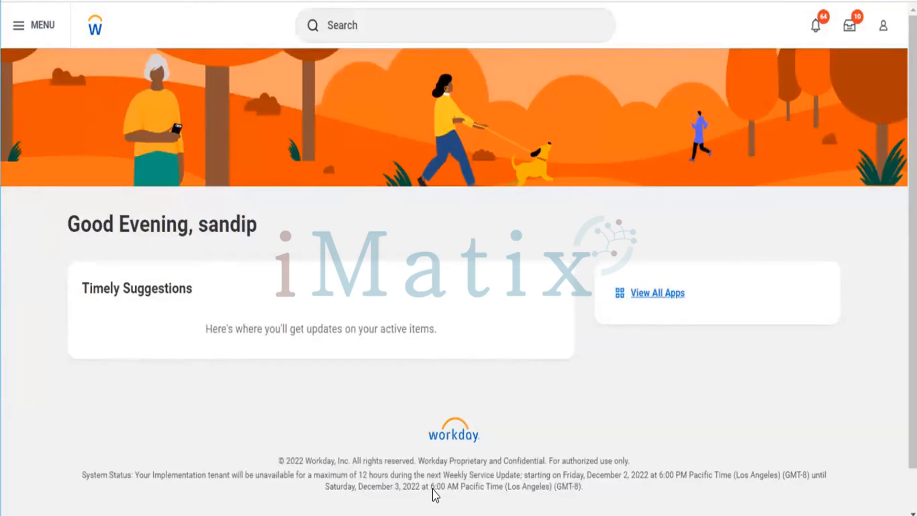
- Start the Create Integration System User task again from the recent searches and enter the new account's user name
left_click(490, 14)
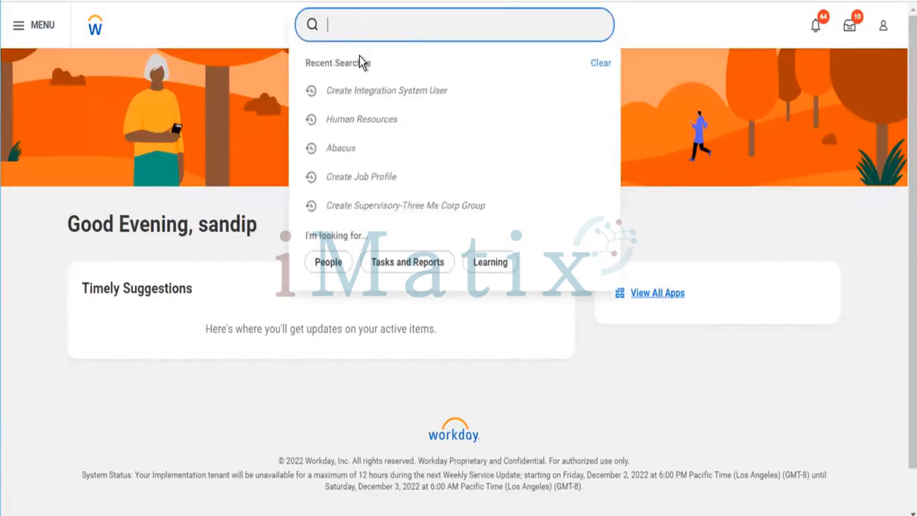
left_click(367, 98)
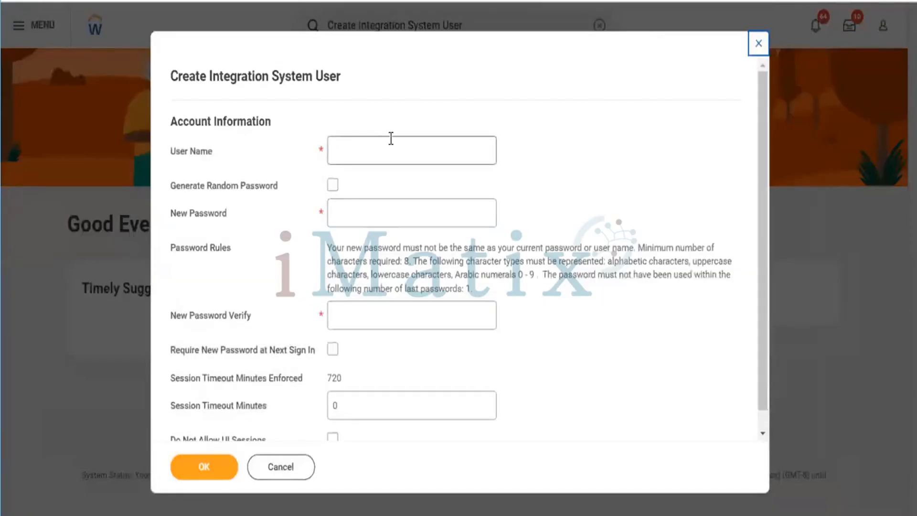
left_click(390, 138)
type("M")
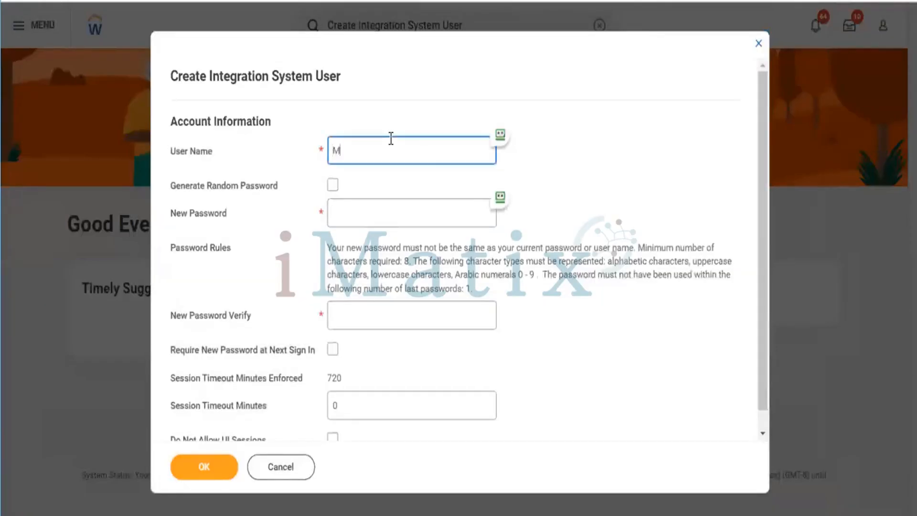
type("a")
type("dhava")
- Enter the account password in New Password and repeat it in New Password Verify
key("Tab")
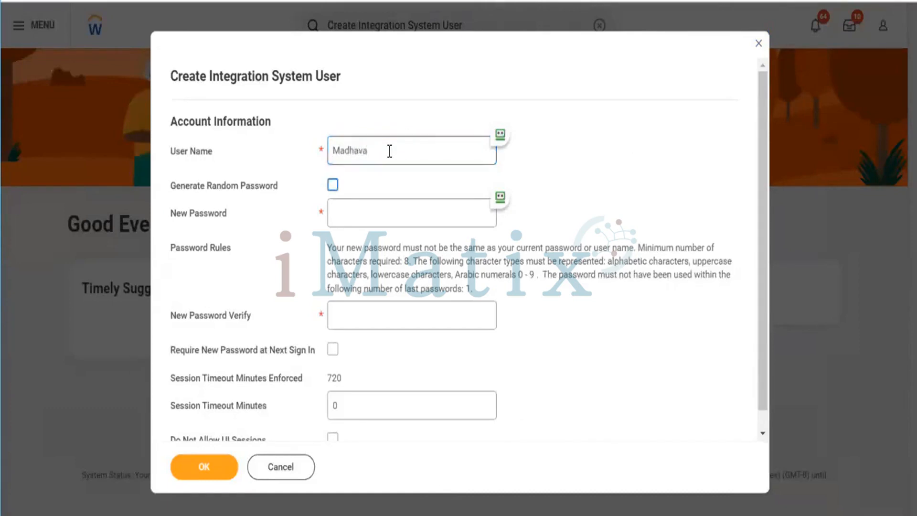
key("Tab")
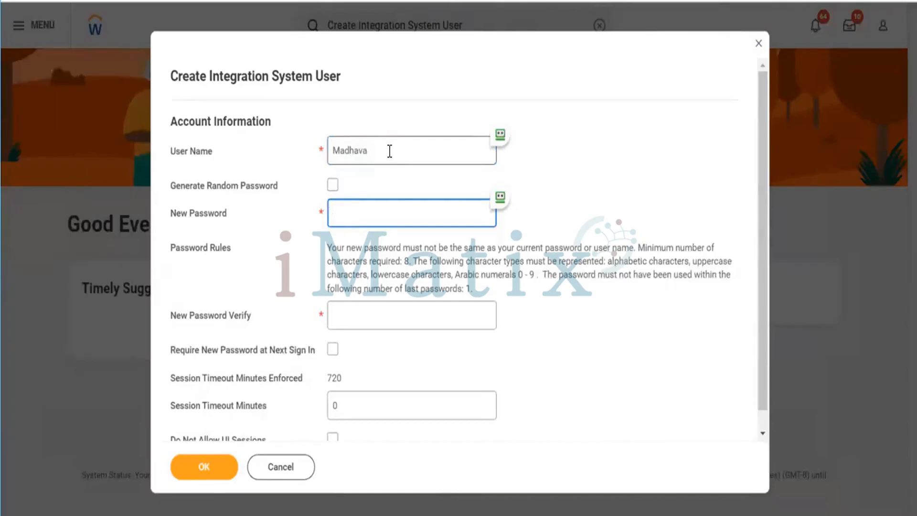
type("Wor")
key("BackSpace")
key("BackSpace")
key("BackSpace")
type("•••••••••")
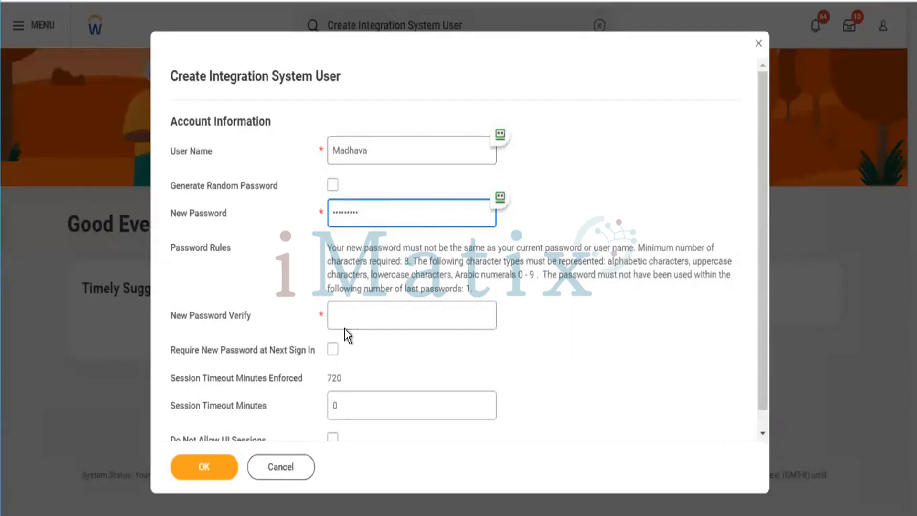
left_click(346, 314)
type("•••")
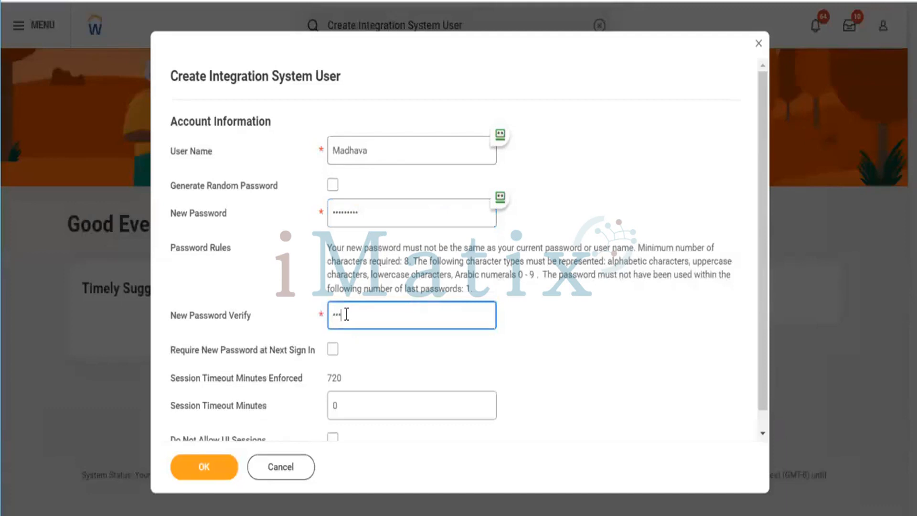
type("•")
type("****")
- Set Session Timeout Minutes to 10 and submit the new integration system user
left_click(640, 420)
scroll(640, 421, "down", 1)
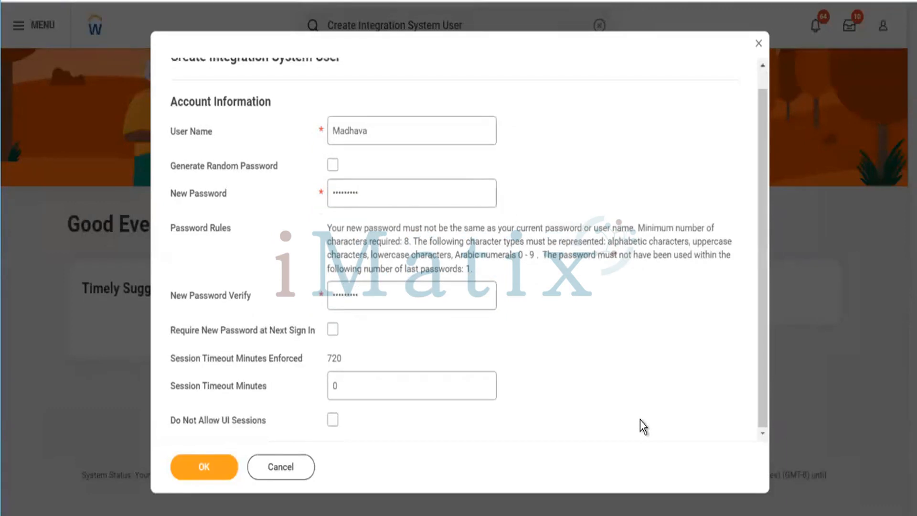
left_click(411, 388)
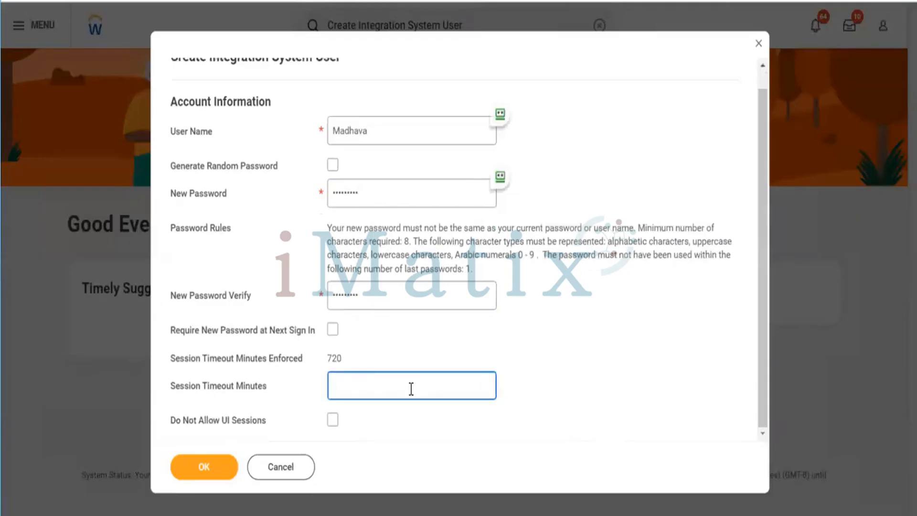
type("10")
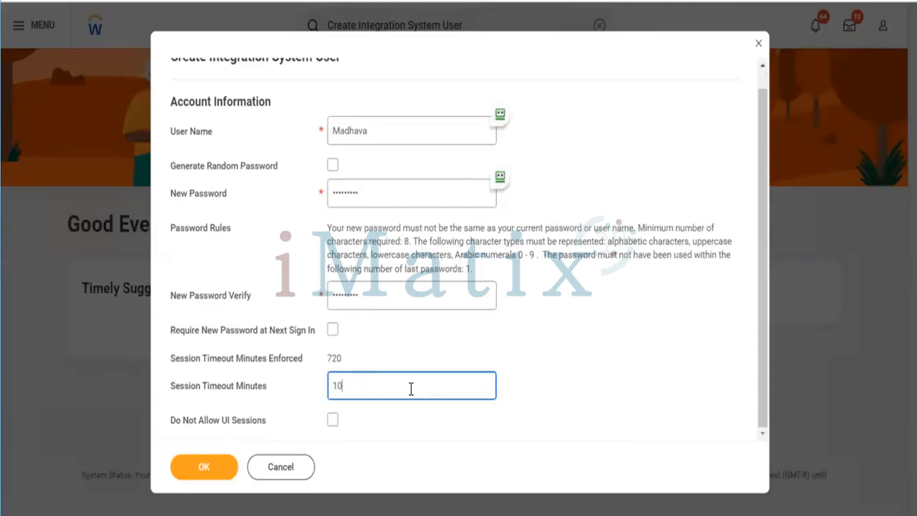
left_click(213, 463)
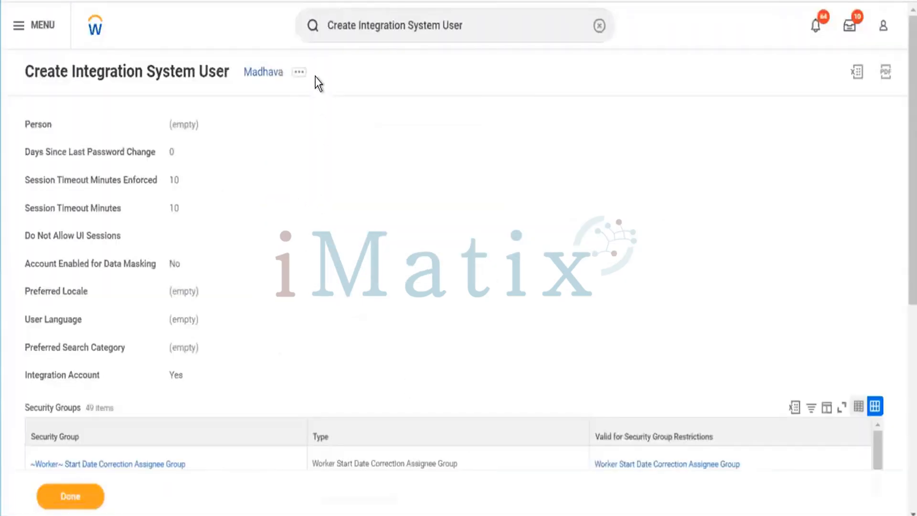
- Review the new account's related actions and its Configure Web Service Security form, and cancel the form
left_click(301, 73)
mouse_move(344, 139)
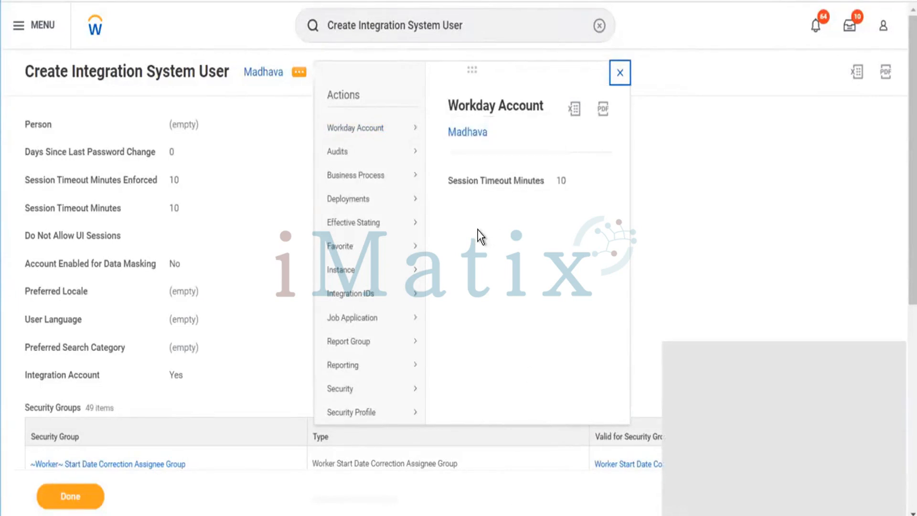
left_click(468, 131)
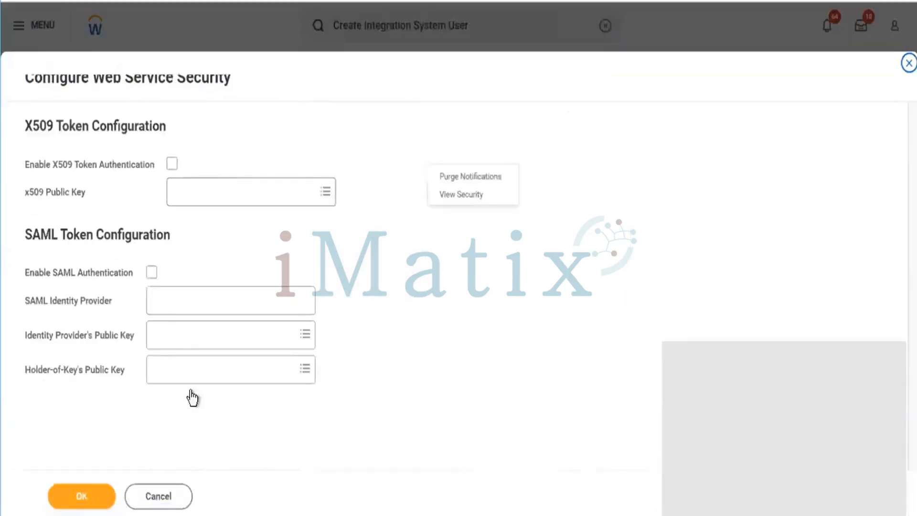
left_click(164, 498)
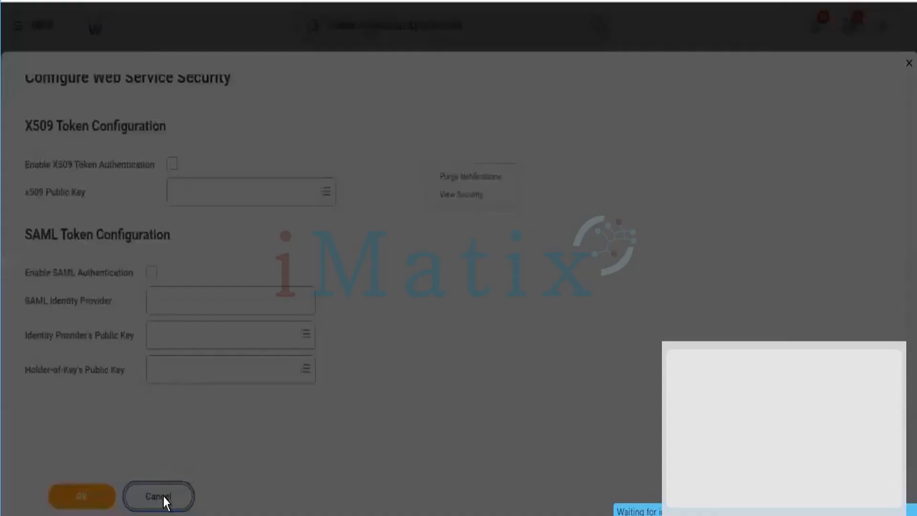